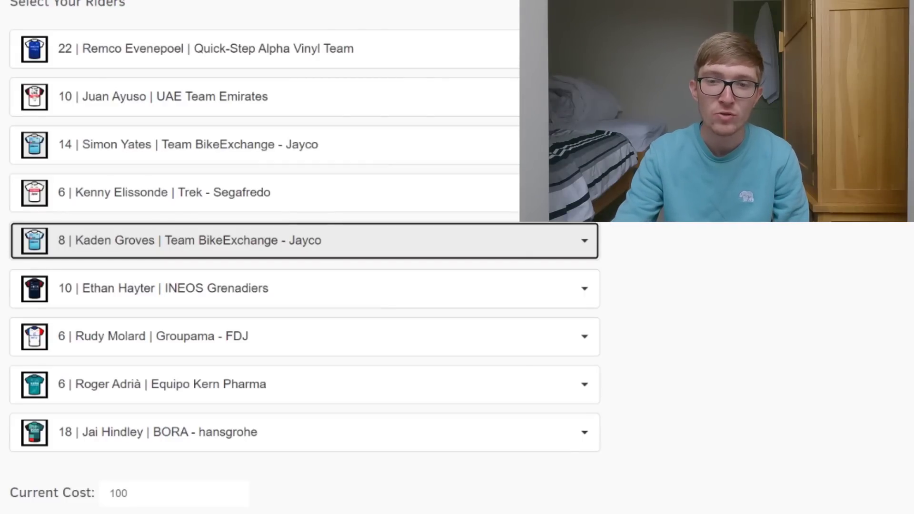
Step: Show the Available All Rounders list for the first slot, held by Remco Evenepoel
left_click(286, 48)
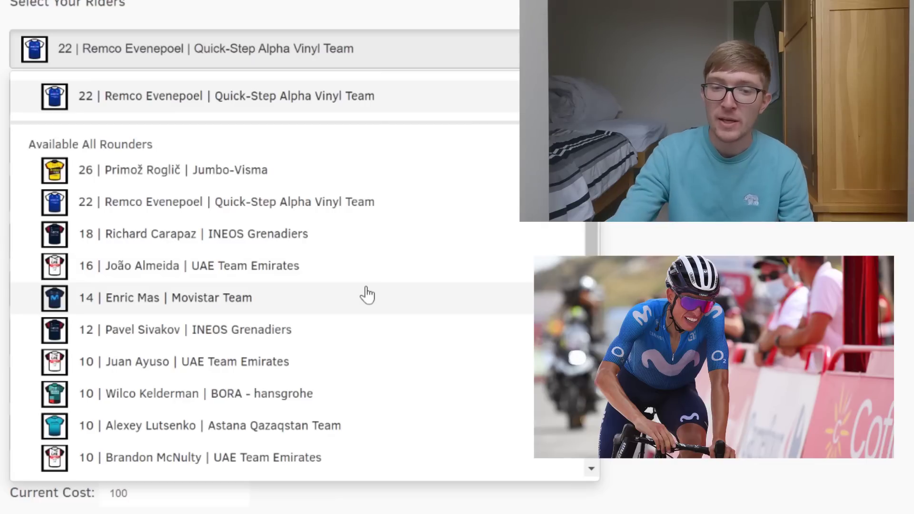
scroll(591, 232, "down", 2)
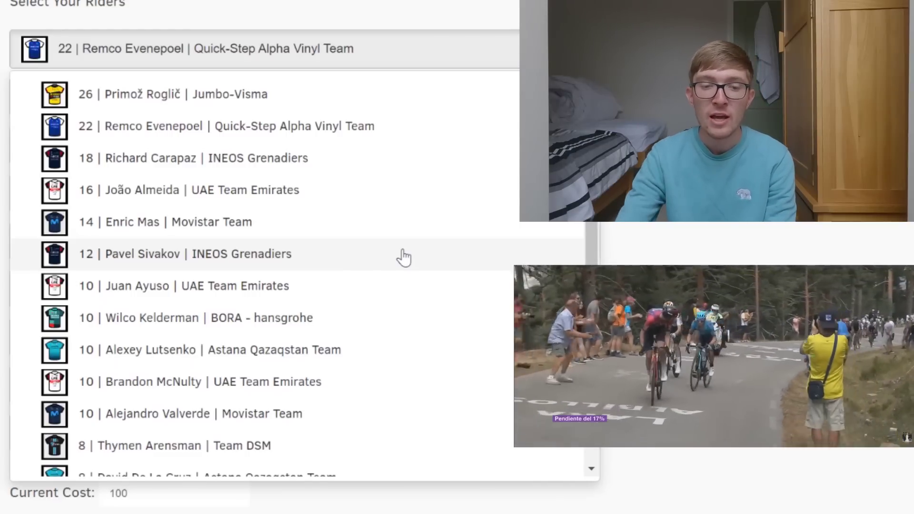
Step: Scroll the All Rounders list down to the cheaper riders around Bob Jungels
scroll(571, 229, "down", 2)
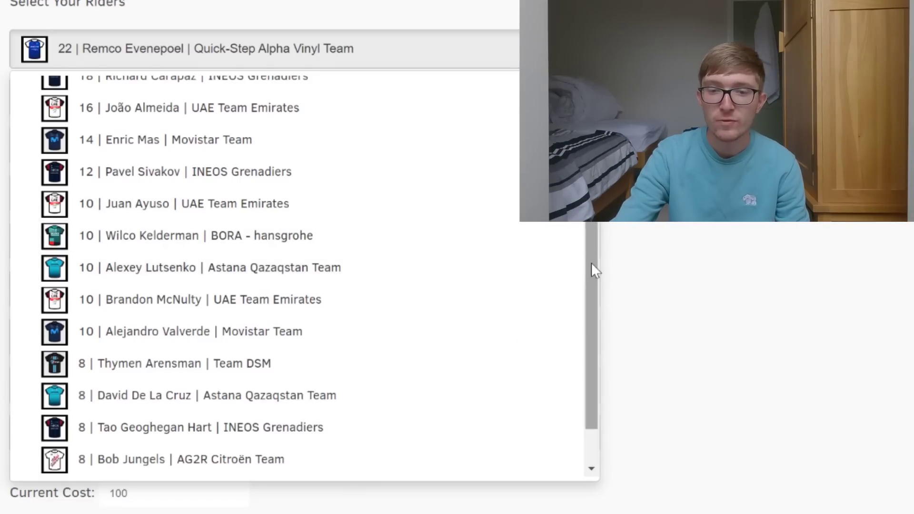
scroll(592, 284, "down", 1)
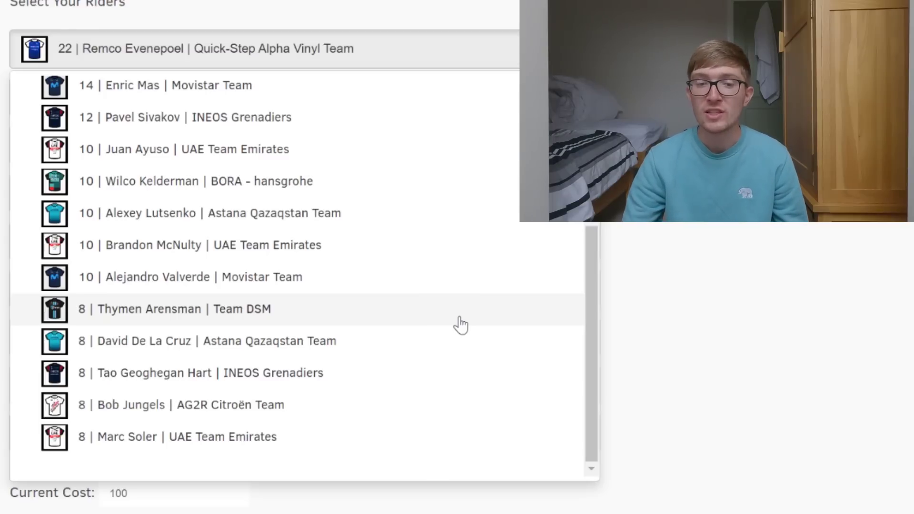
Step: Close the All Rounders list after reviewing down to Marc Soler, keeping Remco Evenepoel
left_click(504, 53)
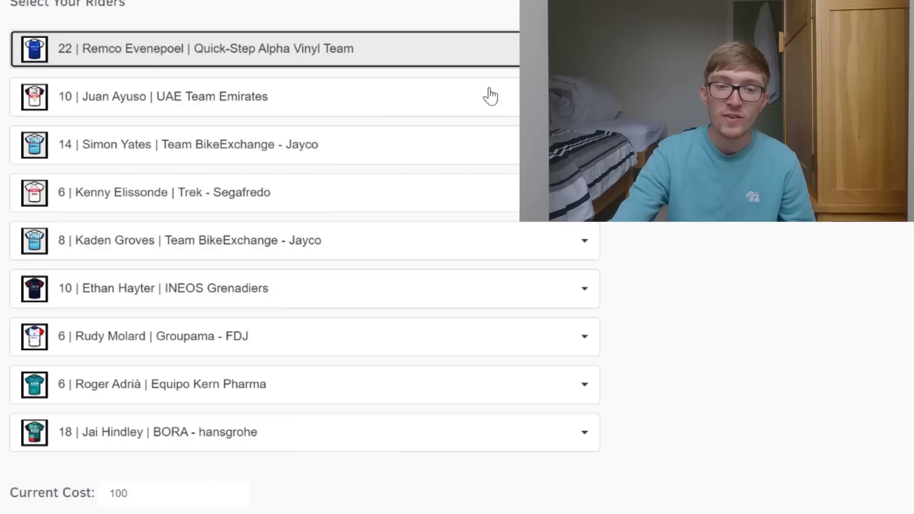
Step: Show the Available Climbers for Simon Yates' slot and scroll through the 18- to 10-point riders
left_click(471, 166)
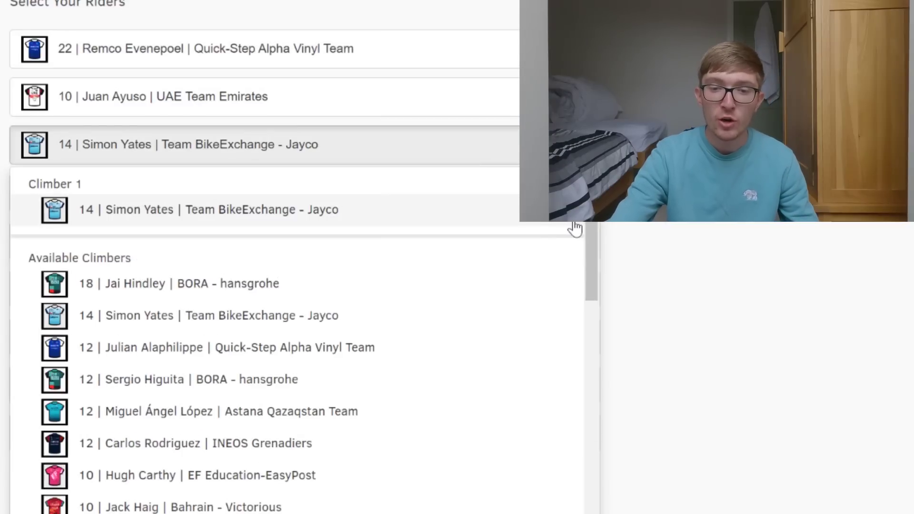
scroll(587, 229, "down", 2)
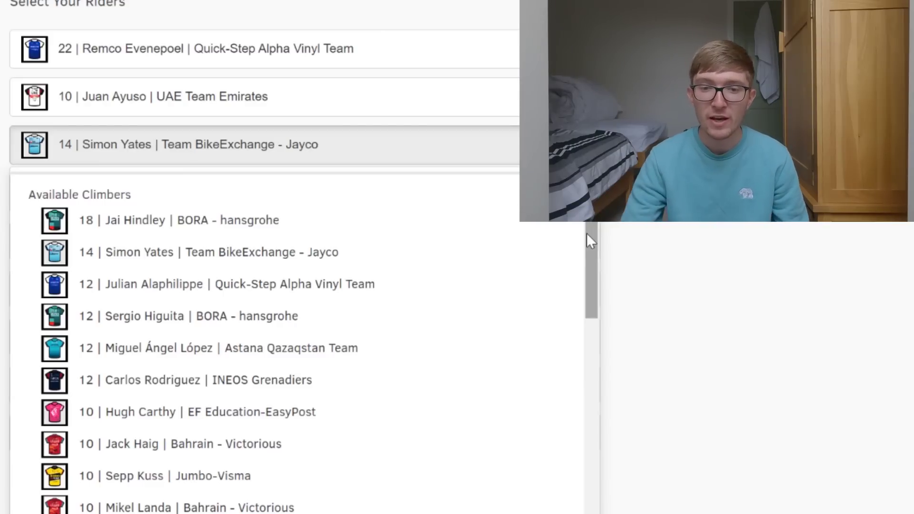
left_click_drag(587, 233, 586, 241)
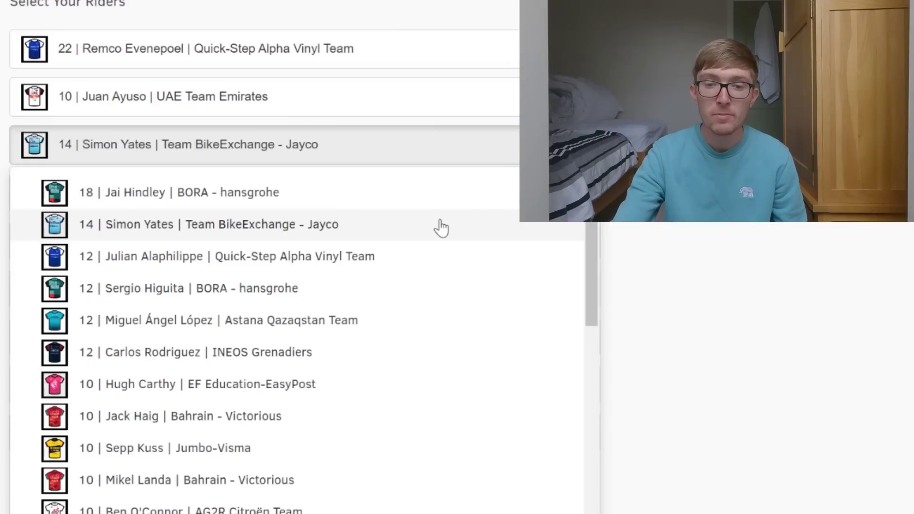
left_click_drag(590, 233, 589, 237)
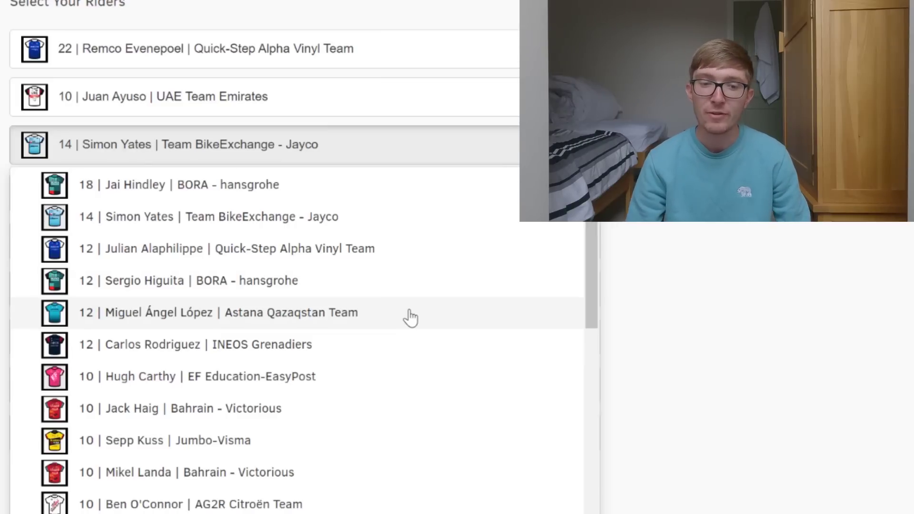
Step: Move the climbers list down to show Nairo Quintana, Michael Woods and Santiago Buitrago
left_click_drag(587, 273, 586, 292)
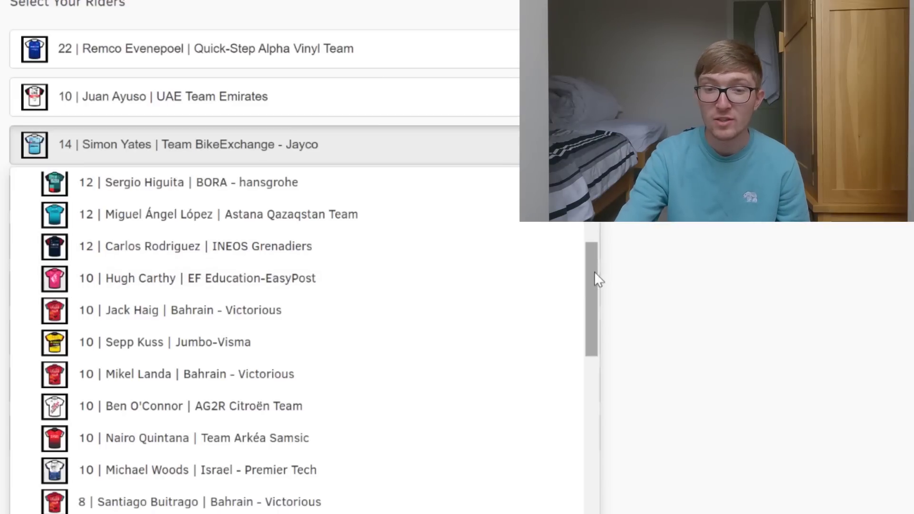
left_click_drag(593, 271, 588, 288)
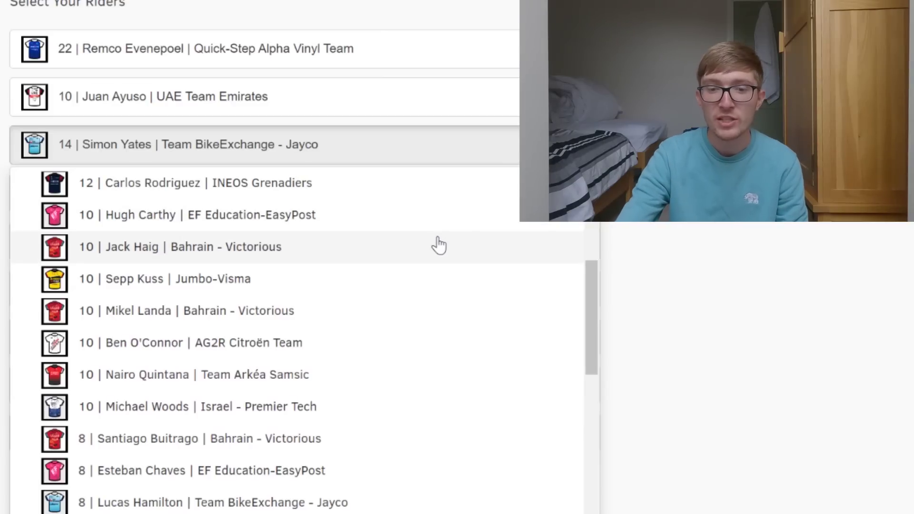
Step: Scroll the climbers through the 8-point riders down to Vincenzo Nibali and Thibaut Pinot
left_click_drag(591, 296, 588, 301)
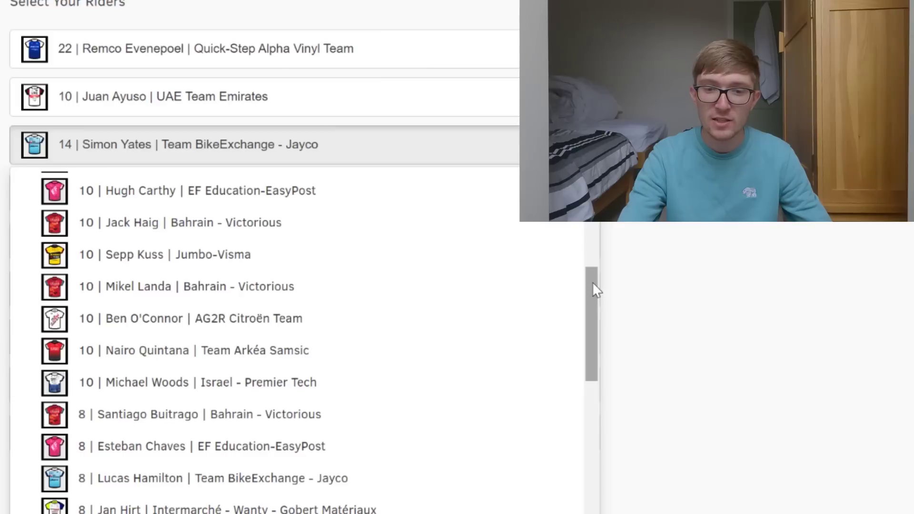
left_click_drag(592, 282, 592, 301)
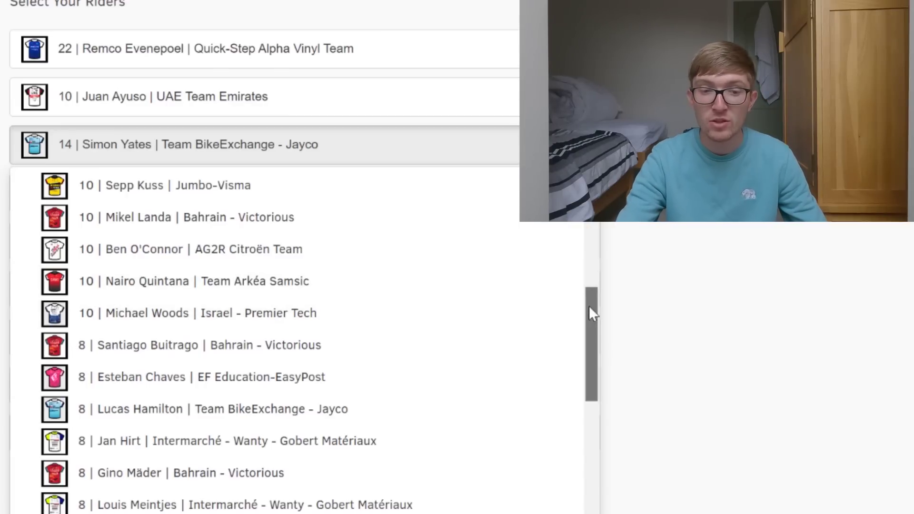
left_click_drag(589, 306, 588, 323)
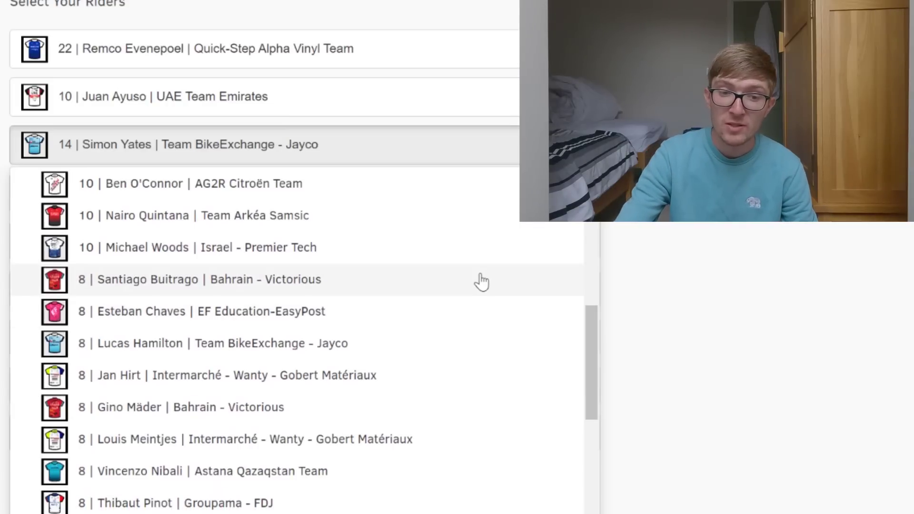
Step: Scroll past Jan Hirt and Wout Poels into the 6-point climbers, Jonathan Klever Caicedo to Carl Fredrik Hagen
left_click_drag(588, 339, 571, 352)
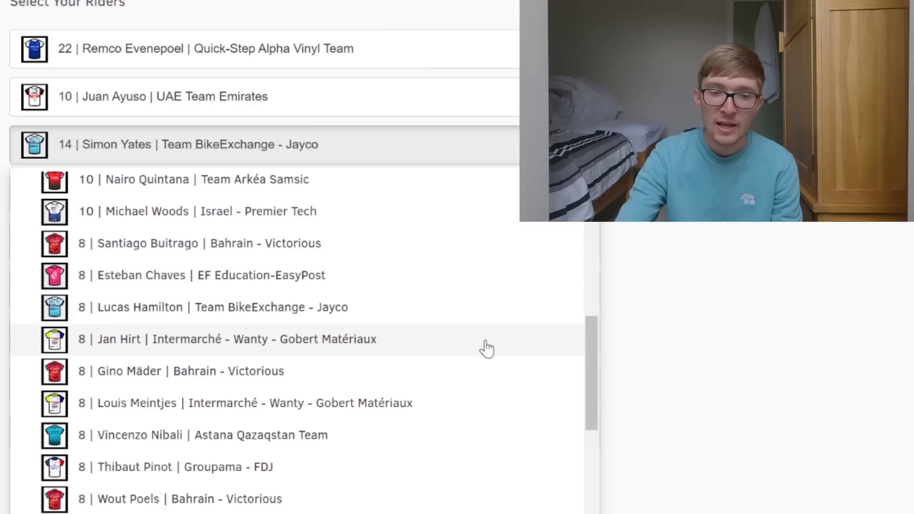
left_click_drag(591, 353, 589, 371)
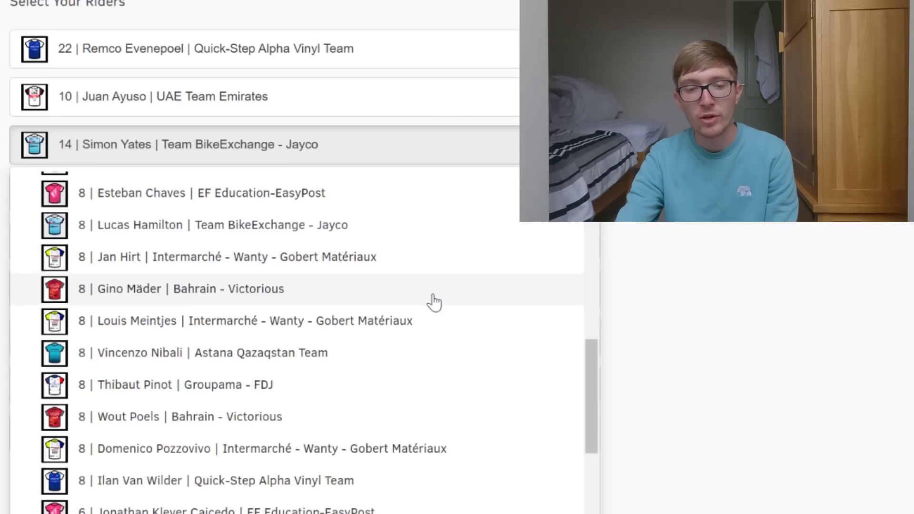
scroll(592, 377, "down", 2)
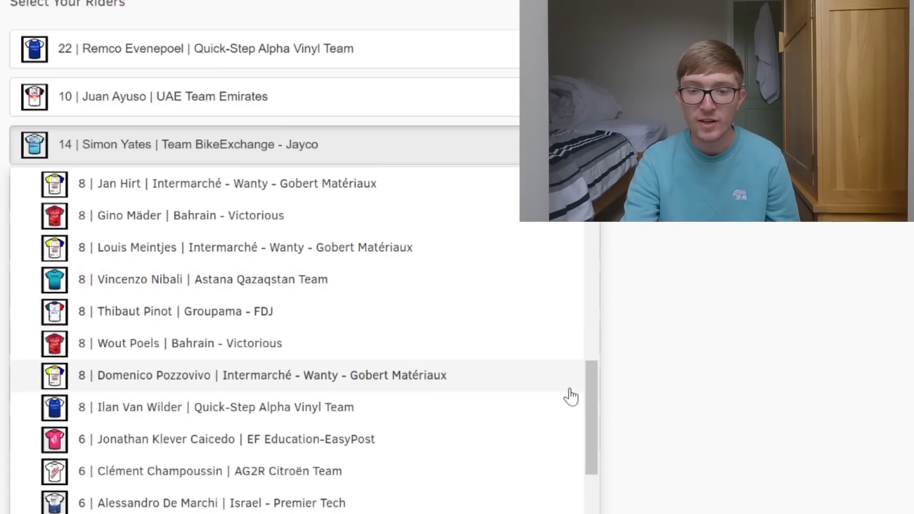
scroll(574, 404, "down", 3)
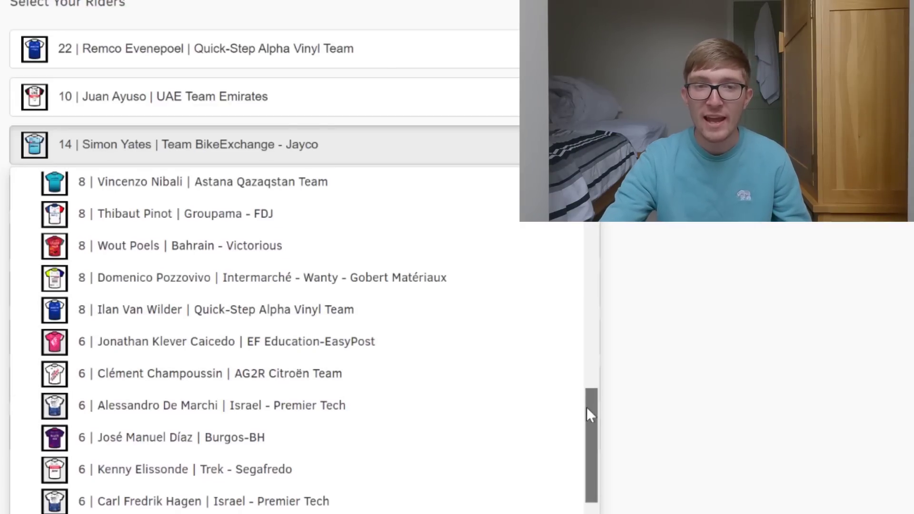
Step: Scroll the climbers to the last rider, Jay Vine, then close the list keeping Simon Yates
scroll(586, 410, "down", 1)
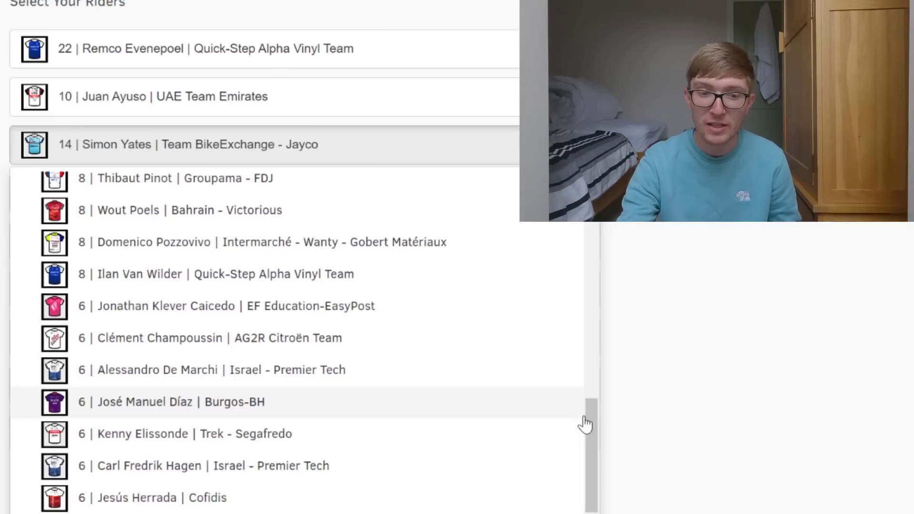
left_click_drag(585, 419, 587, 443)
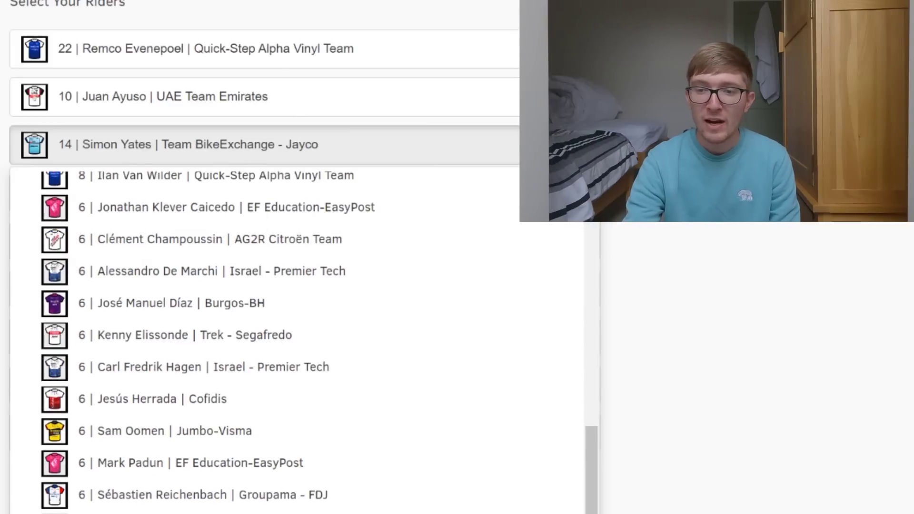
scroll(301, 257, "down", 1)
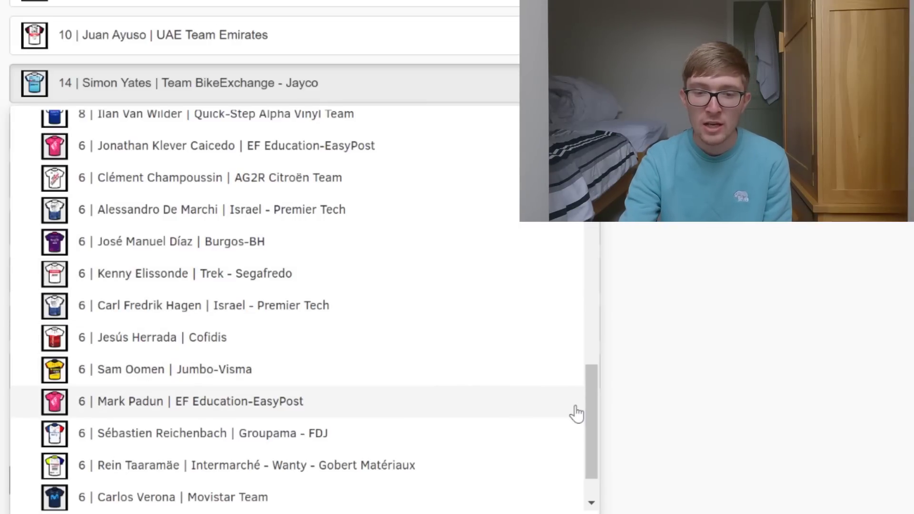
scroll(571, 424, "down", 1)
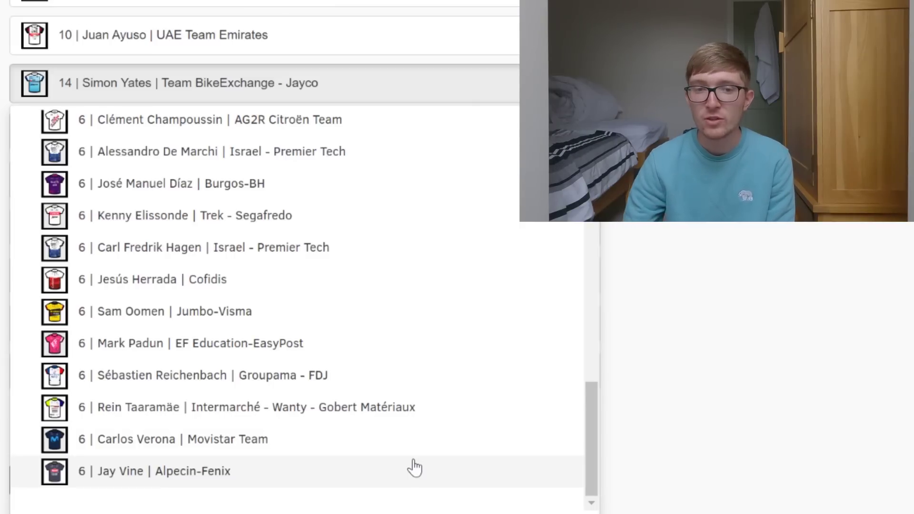
left_click(492, 84)
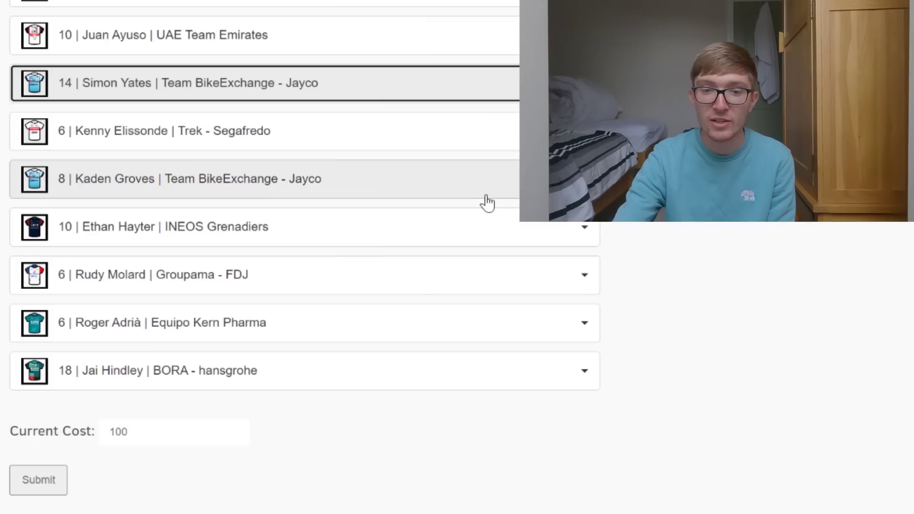
Step: Review Kaden Groves' Available Sprinters list down to Andrea Vendrame, then close it unchanged
left_click(486, 196)
left_click_drag(587, 245, 601, 284)
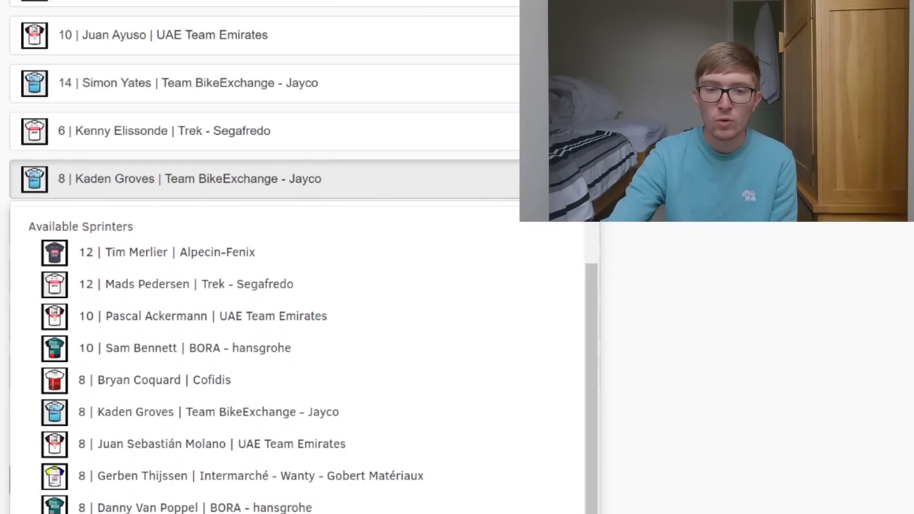
scroll(305, 257, "down", 3)
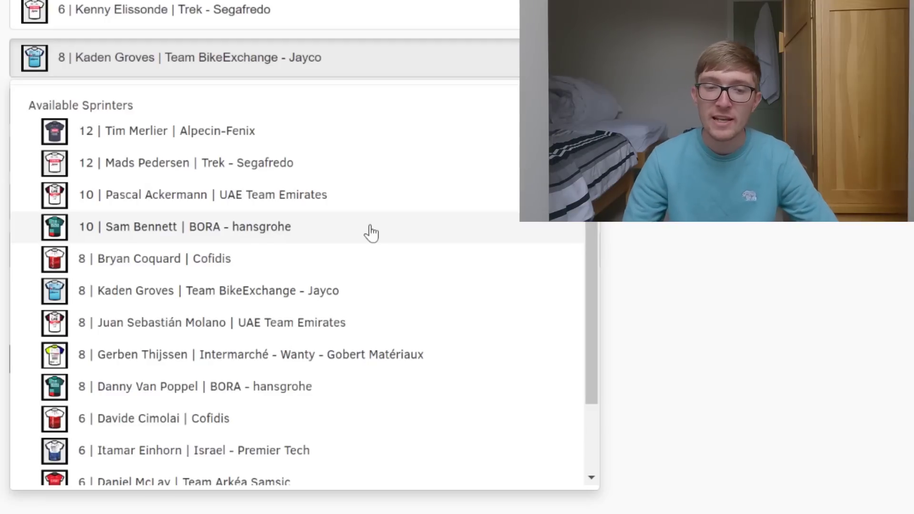
left_click_drag(592, 190, 592, 216)
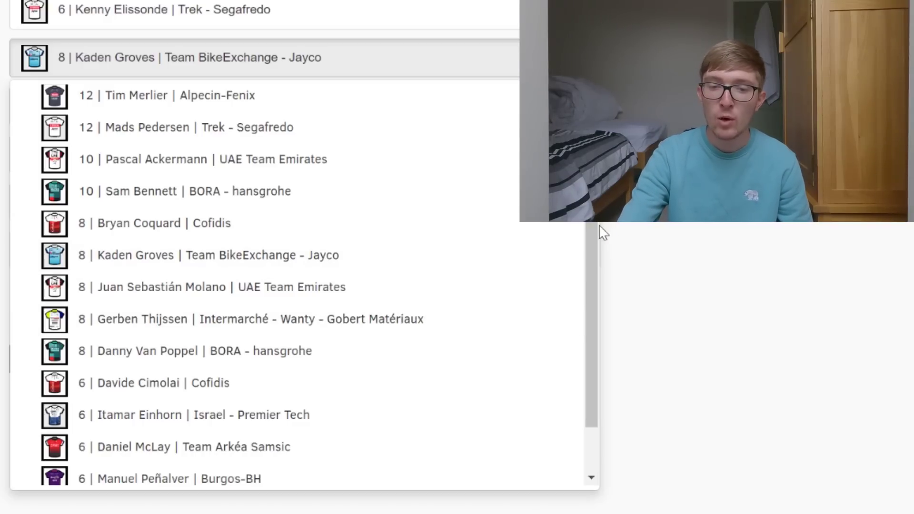
left_click_drag(598, 229, 586, 305)
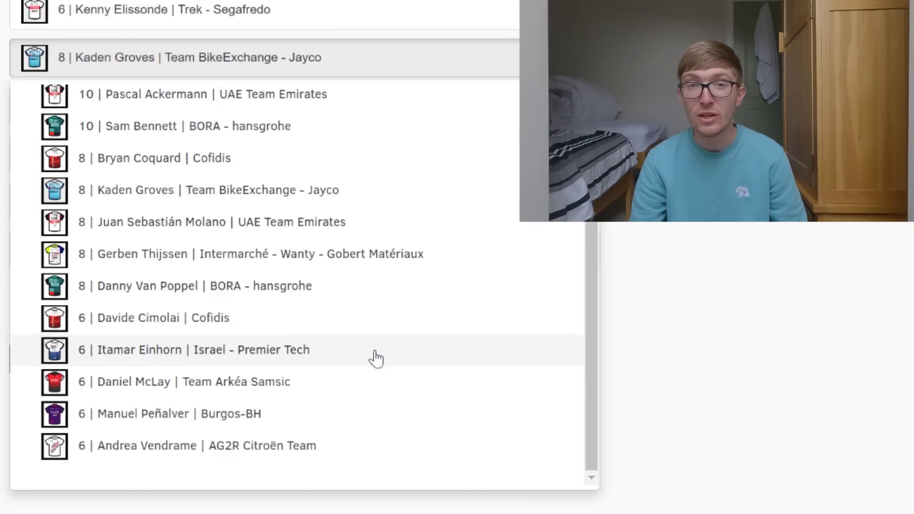
left_click(471, 76)
Step: Show Ethan Hayter's Available Unclassed Riders and scroll through the 10- to 6-point riders to Luke Durbridge
left_click(485, 128)
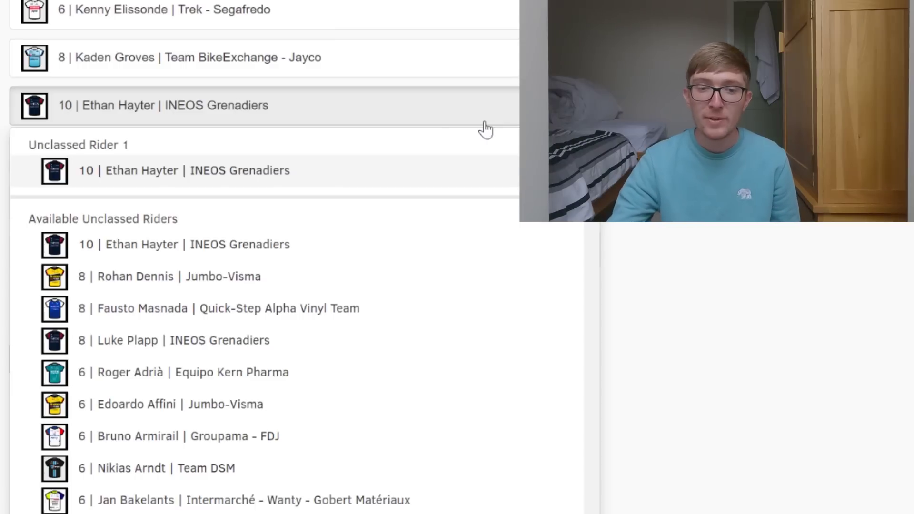
scroll(505, 136, "down", 2)
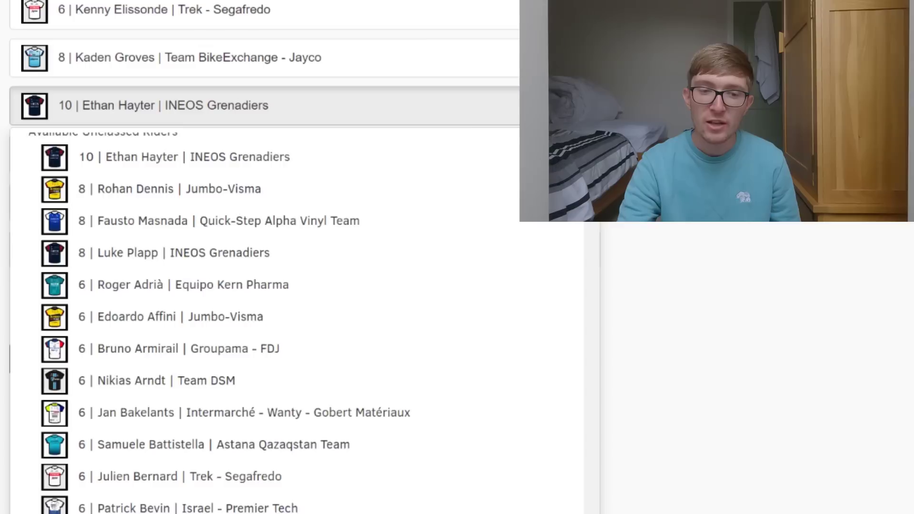
scroll(210, 324, "down", 1)
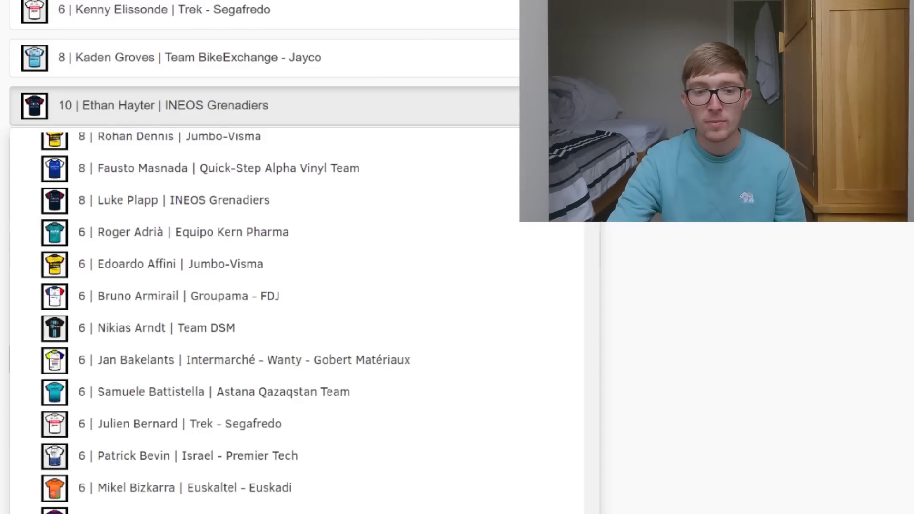
scroll(453, 229, "down", 2)
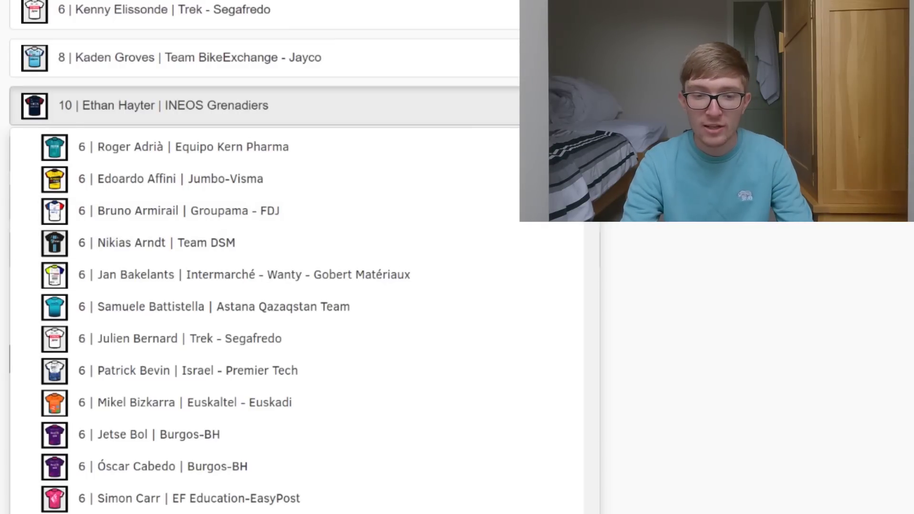
scroll(430, 379, "down", 6)
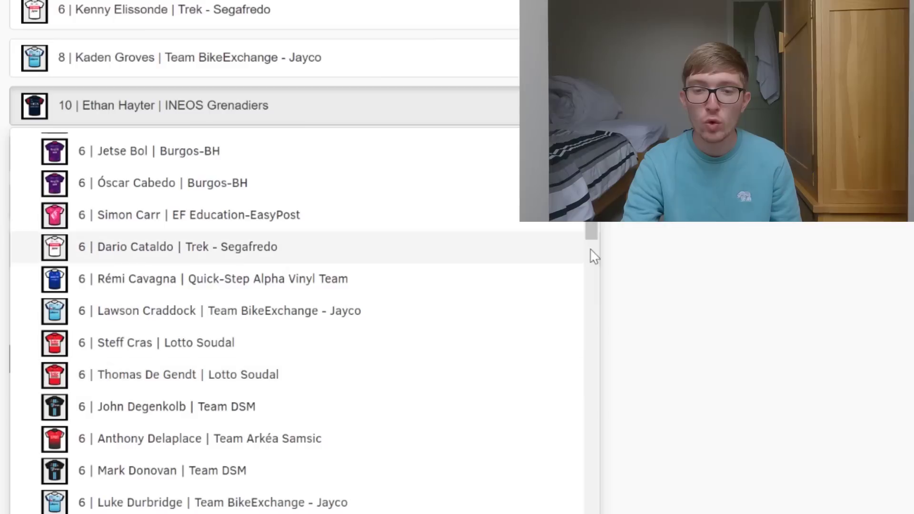
Step: Scroll down through the 6-point riders in the unclassed rider dropdown
left_click_drag(588, 230, 591, 200)
scroll(589, 205, "down", 2)
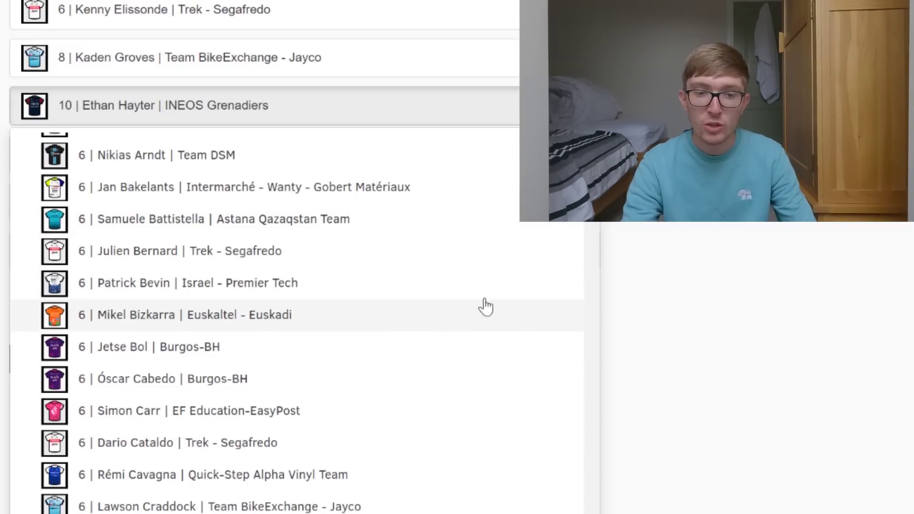
scroll(586, 224, "down", 3)
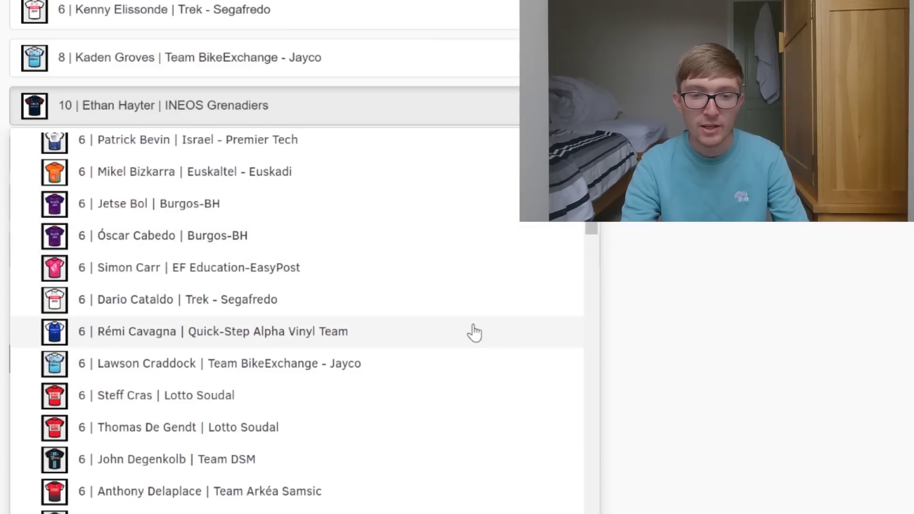
scroll(588, 223, "down", 1)
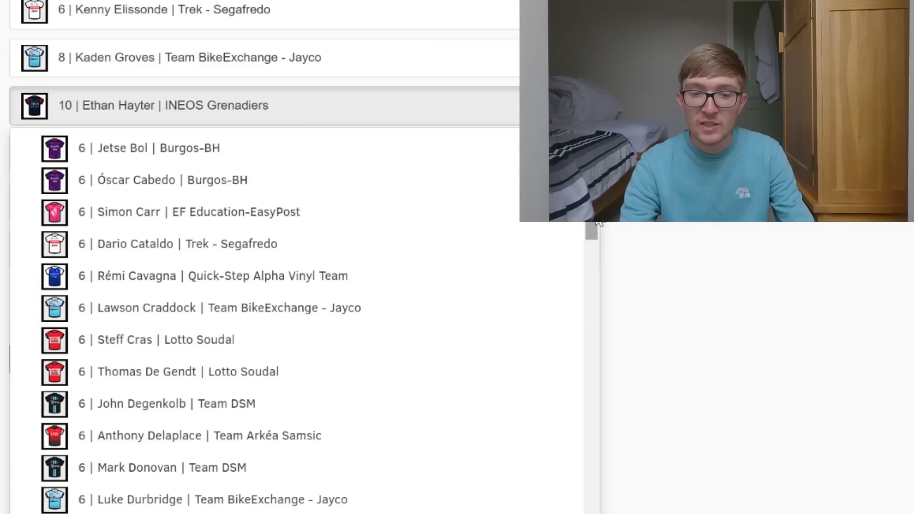
scroll(594, 226, "down", 3)
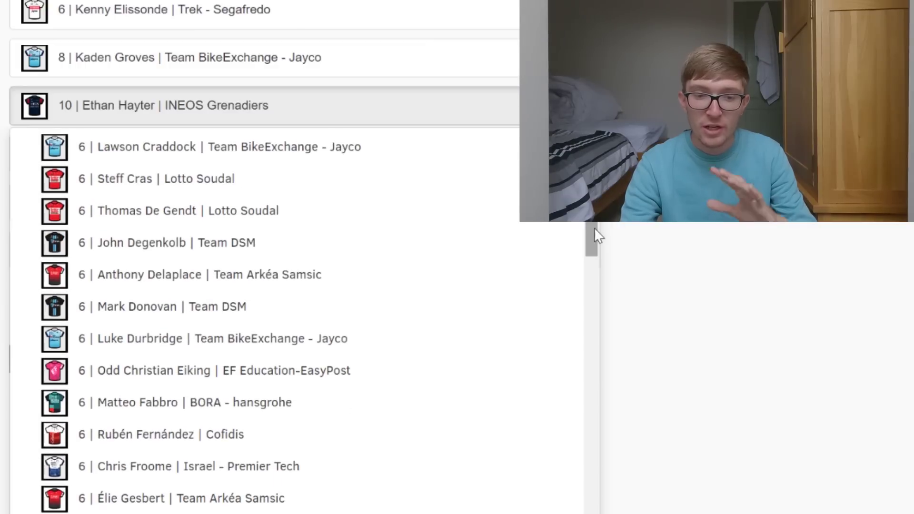
scroll(590, 230, "down", 2)
scroll(591, 247, "down", 4)
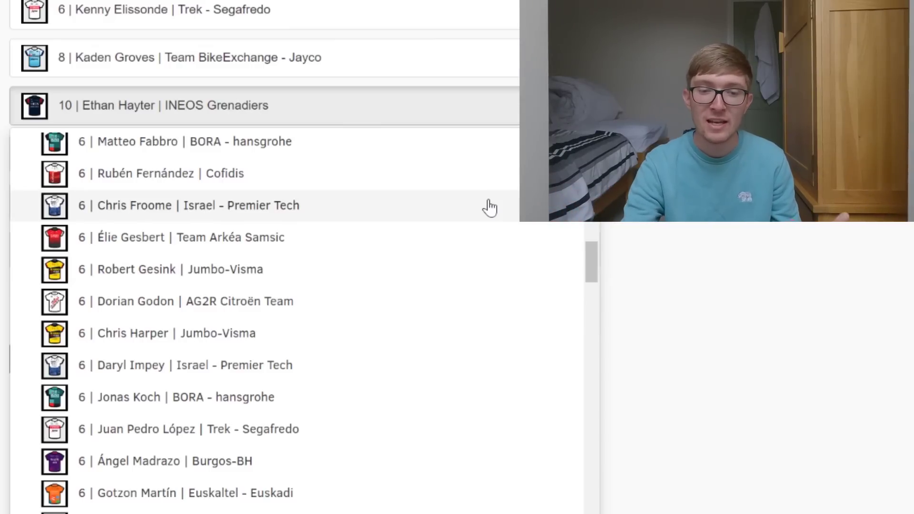
Step: Continue into the 4-point riders and open the first Equipo Kern Pharma rider's race record
left_click_drag(592, 261, 593, 273)
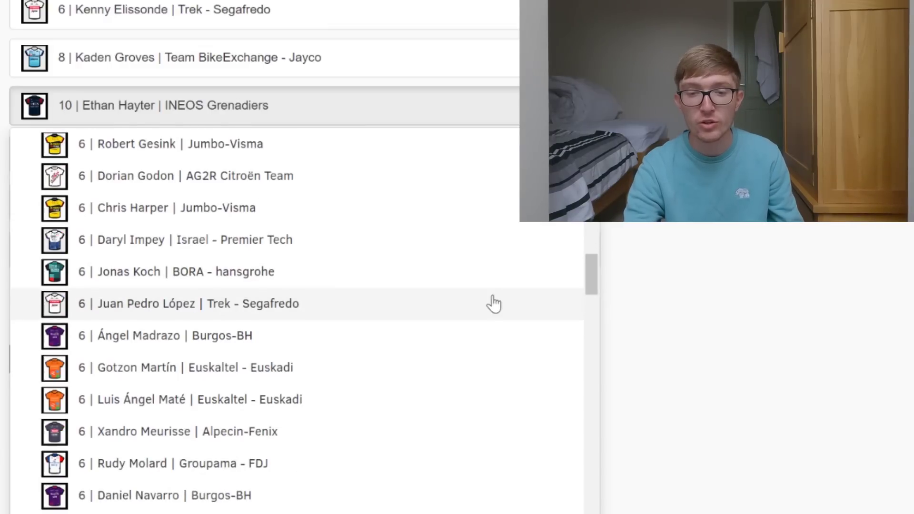
left_click_drag(587, 273, 585, 291)
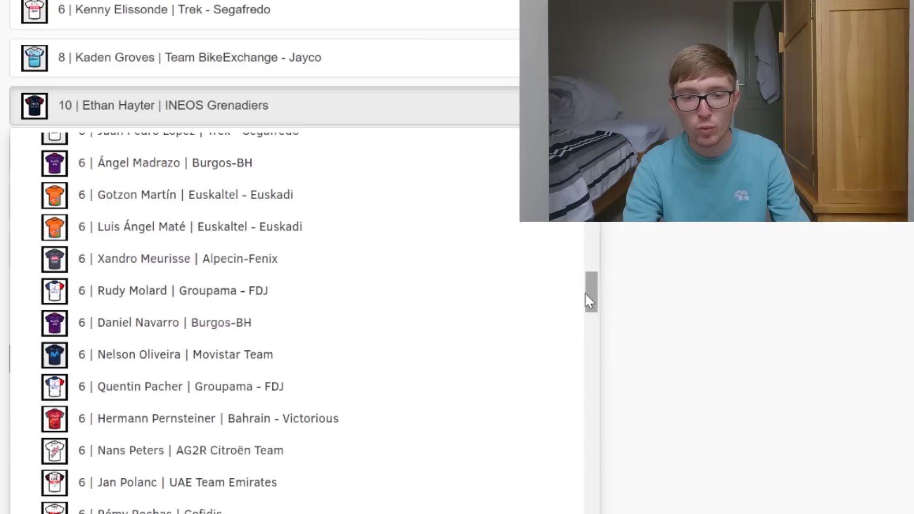
left_click_drag(587, 295, 588, 324)
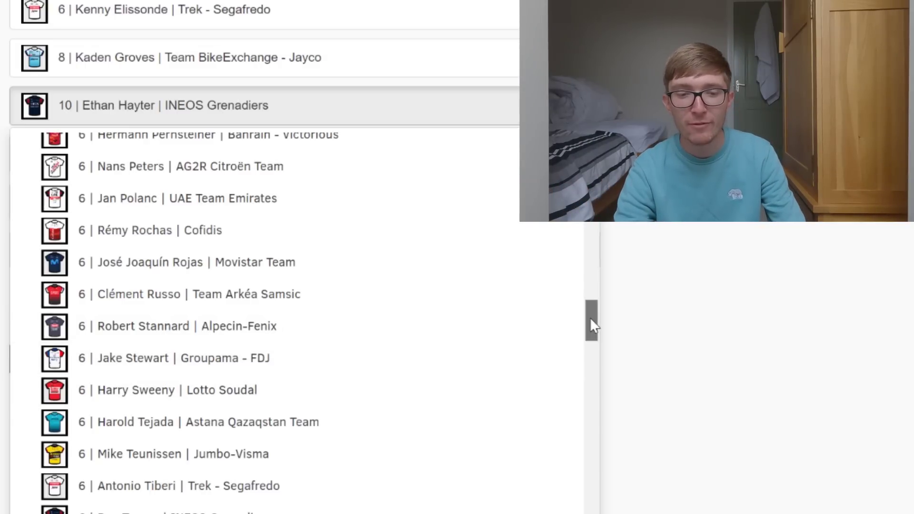
left_click_drag(591, 318, 590, 328)
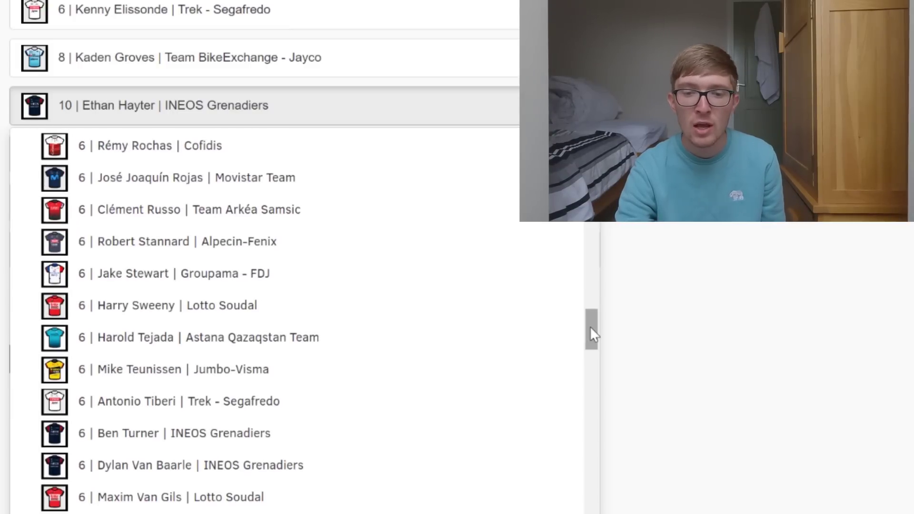
left_click_drag(591, 327, 590, 337)
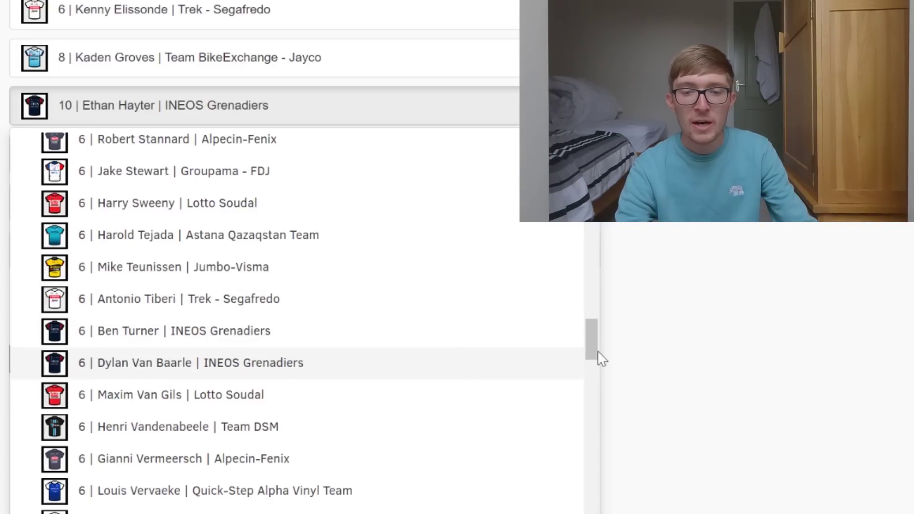
left_click_drag(589, 338, 589, 351)
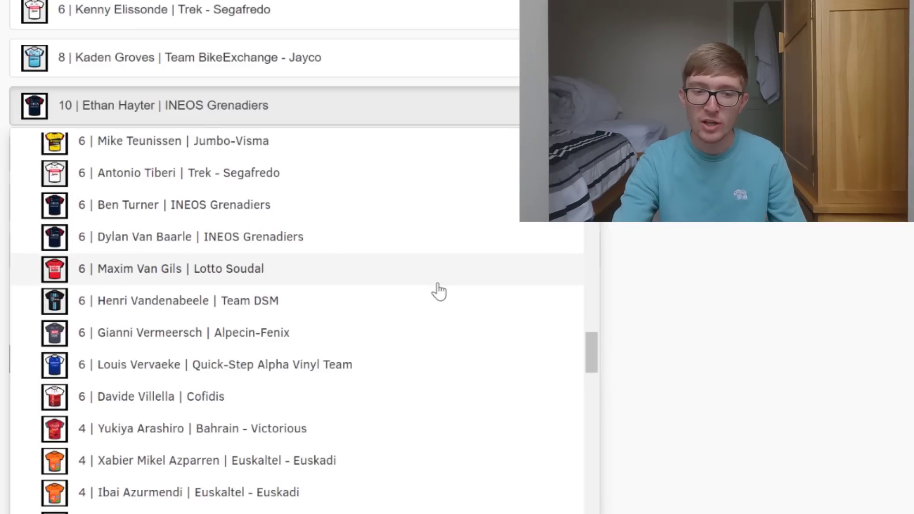
left_click_drag(591, 352, 587, 369)
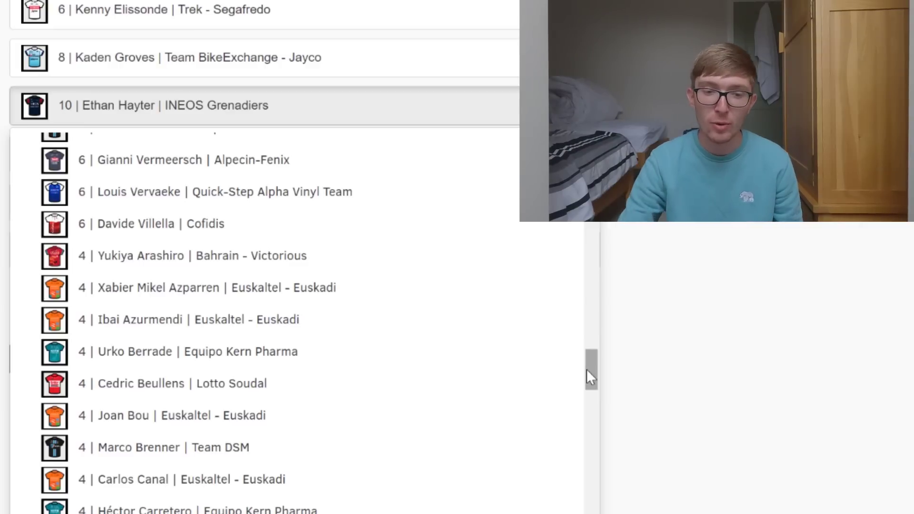
left_click(456, 355)
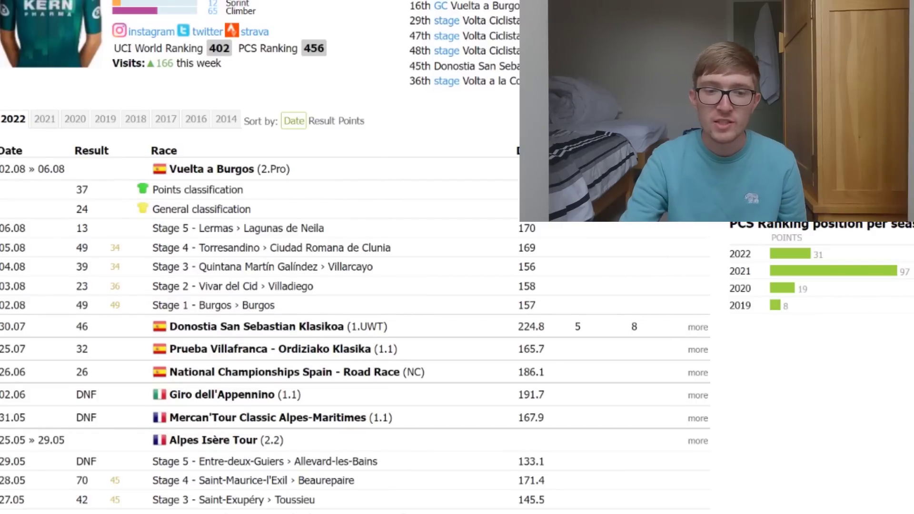
Step: Open the Vuelta a Burgos Stage 5 Lermas › Lagunas de Neila results and scroll the table
left_click(290, 232)
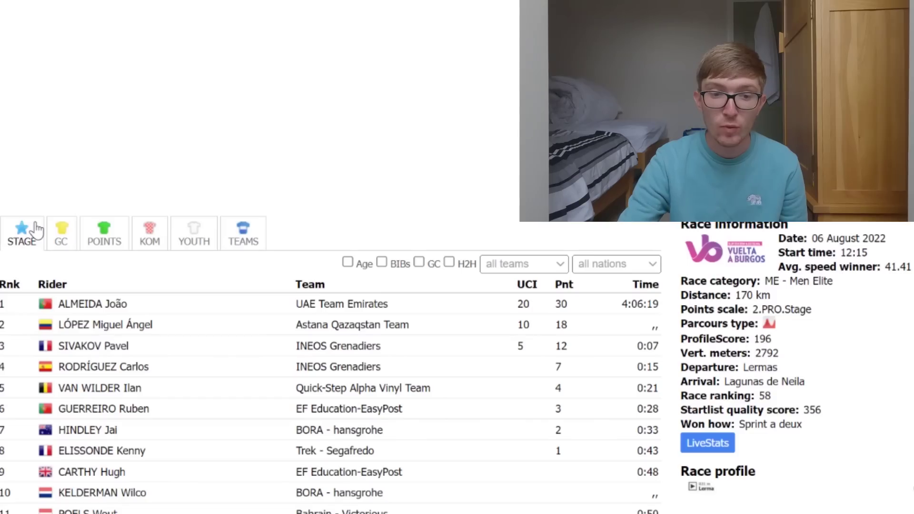
scroll(36, 227, "down", 3)
scroll(38, 229, "down", 2)
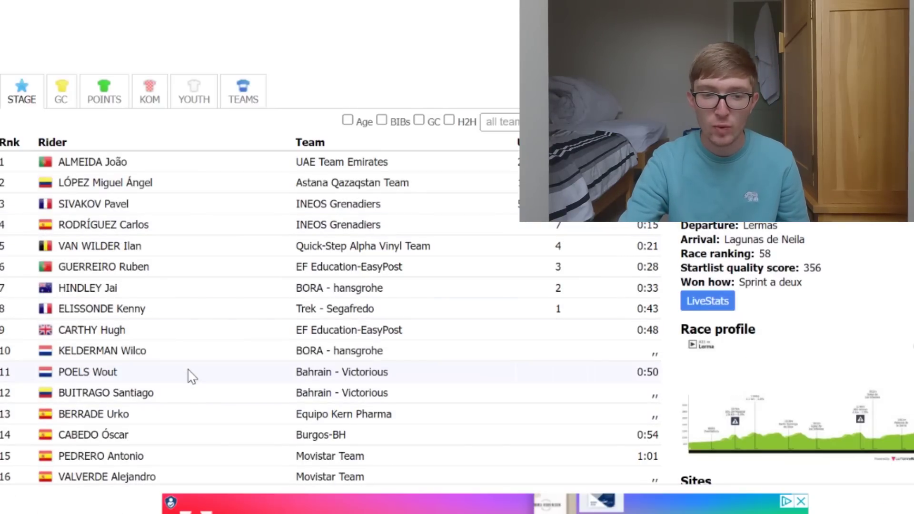
scroll(192, 377, "down", 1)
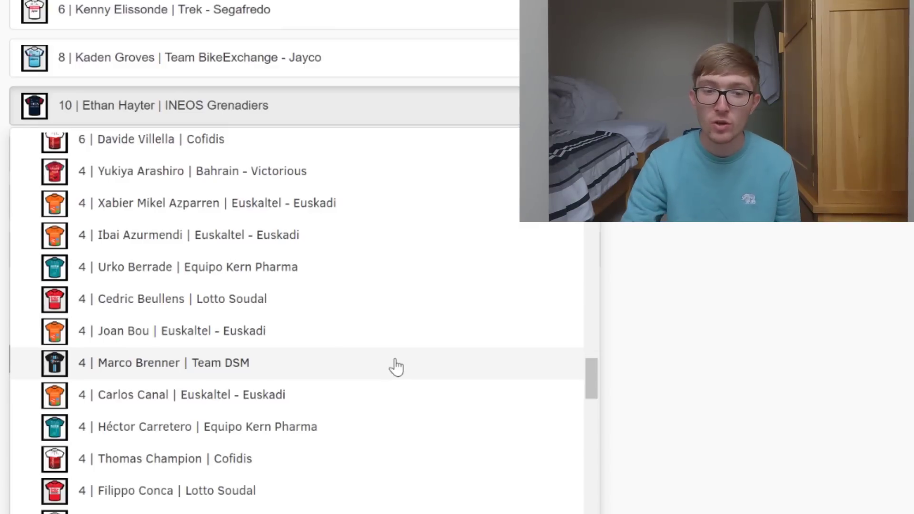
Step: Move further down through the remaining 4-point riders in the dropdown
left_click_drag(591, 378, 591, 387)
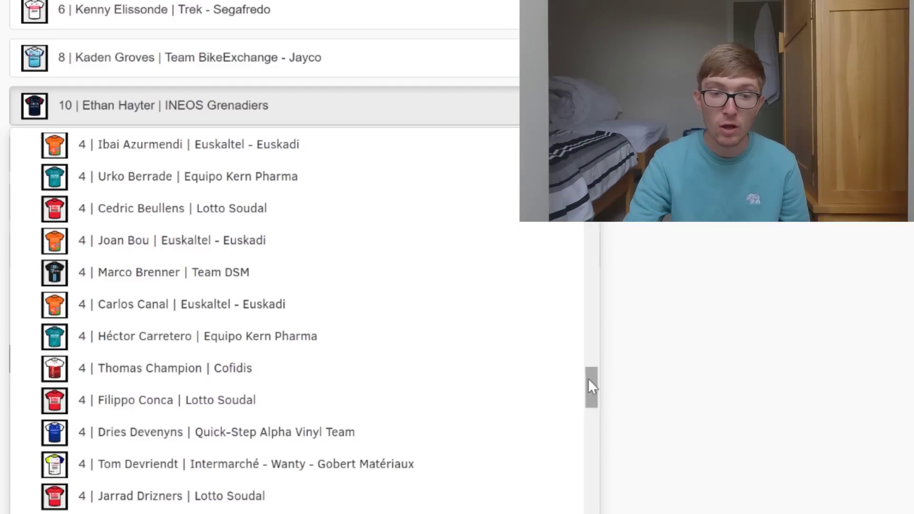
left_click_drag(590, 380, 588, 394)
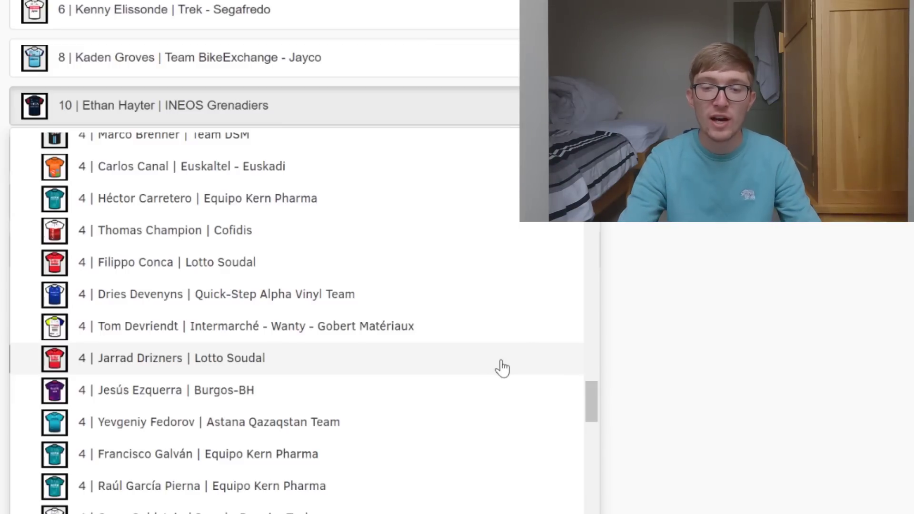
left_click_drag(591, 399, 589, 415)
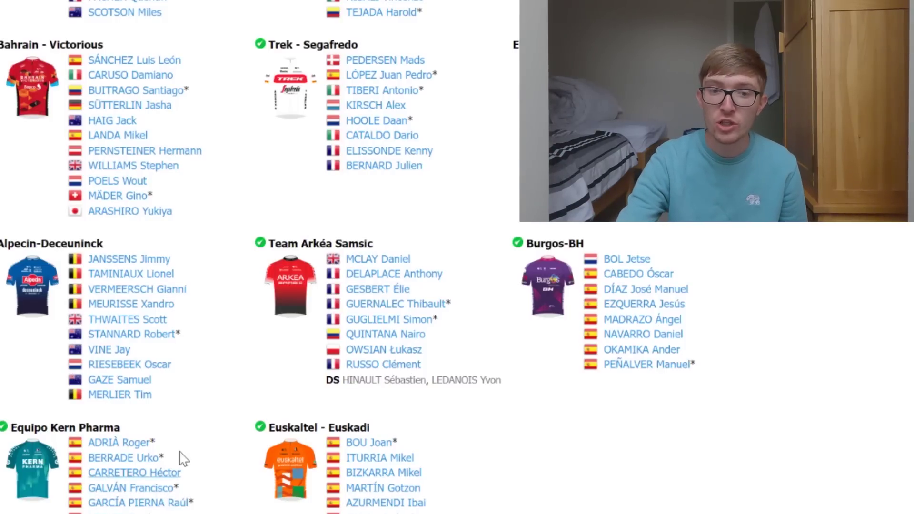
Step: Review the young Equipo Kern Pharma rider's 2022 results, then return to the VeloGames list
left_click(162, 503)
scroll(355, 285, "down", 3)
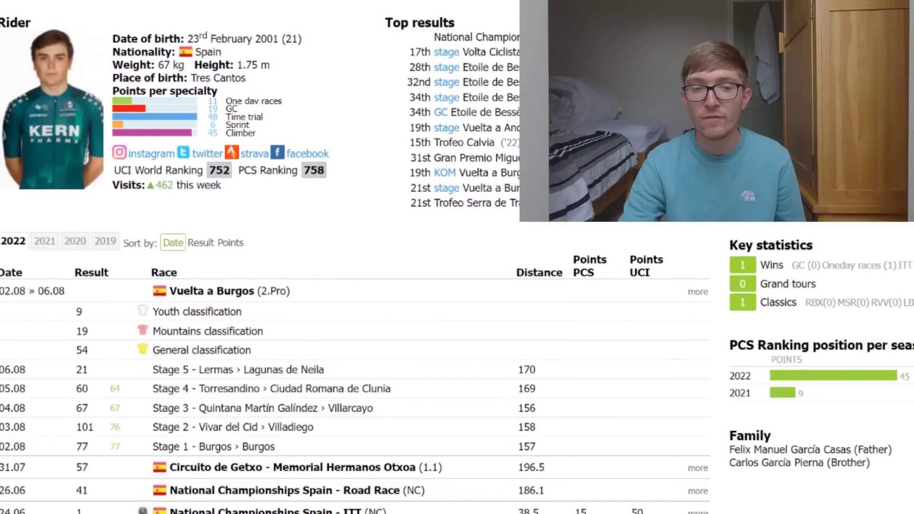
scroll(469, 69, "down", 1)
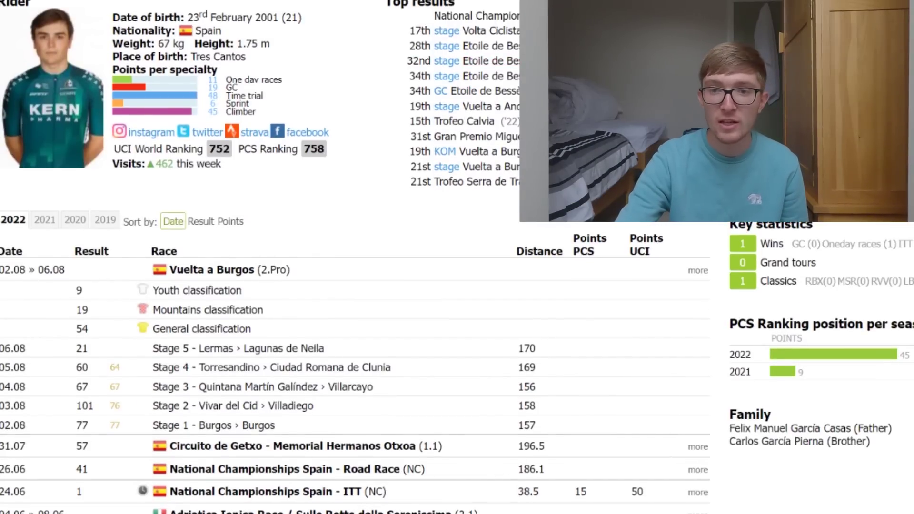
key("alt+Left")
scroll(457, 365, "down", 3)
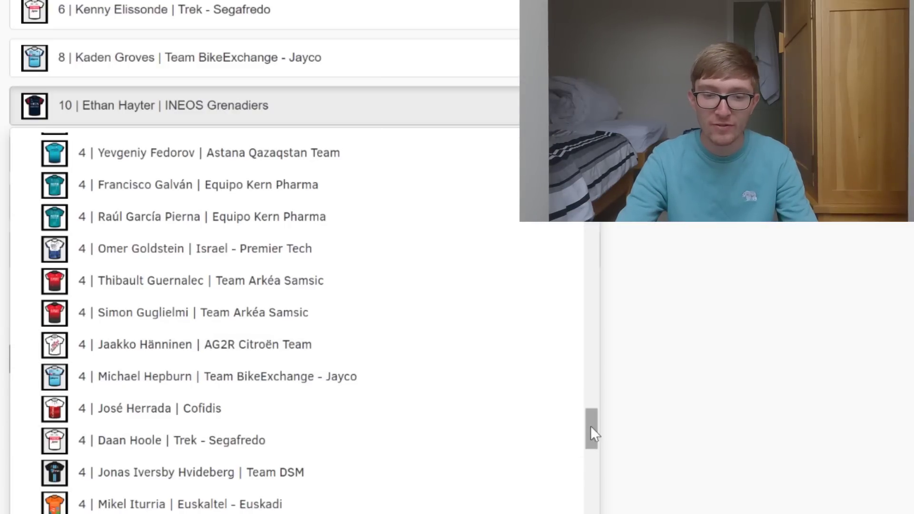
Step: Scroll the dropdown to the bottom to see the last 4-point riders
left_click_drag(591, 430, 592, 449)
scroll(515, 431, "down", 10)
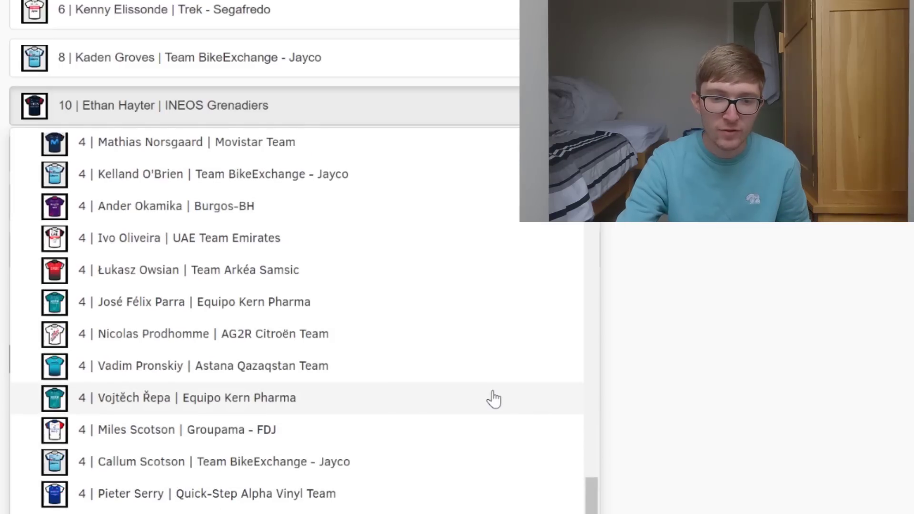